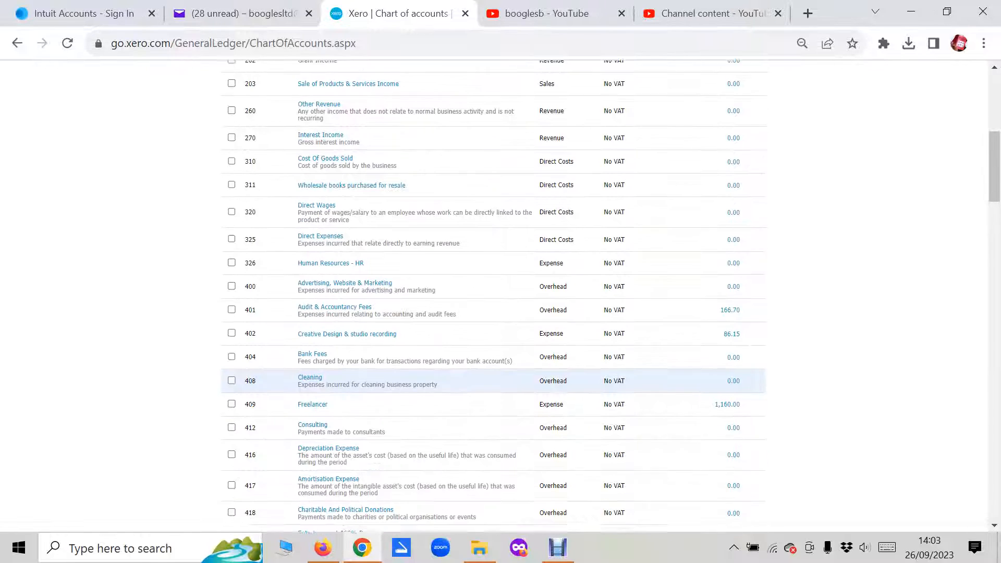
Step: Look through the chart of accounts, examining the overhead accounts and their codes
scroll(493, 292, "down", 5)
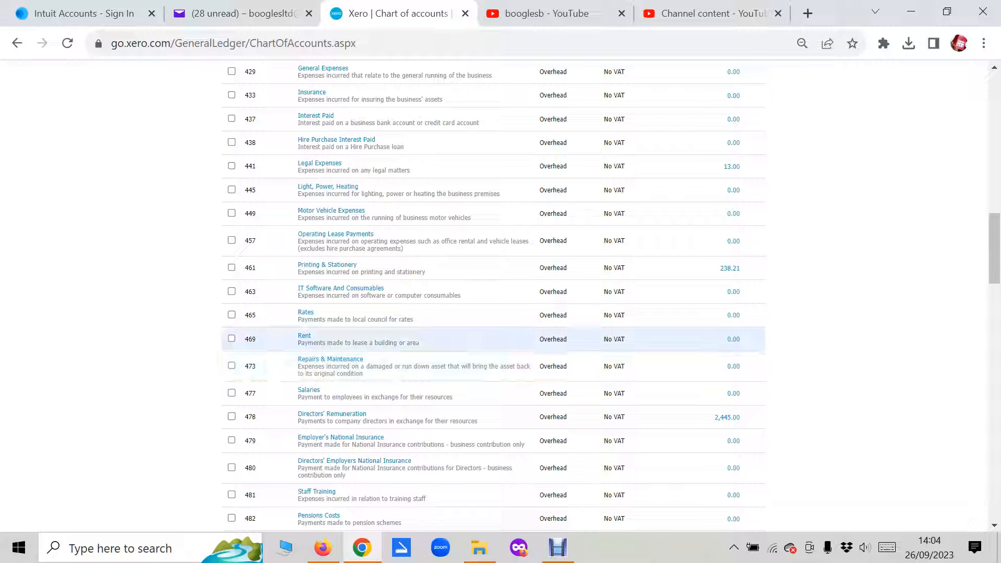
scroll(469, 308, "down", 3)
scroll(469, 297, "down", 5)
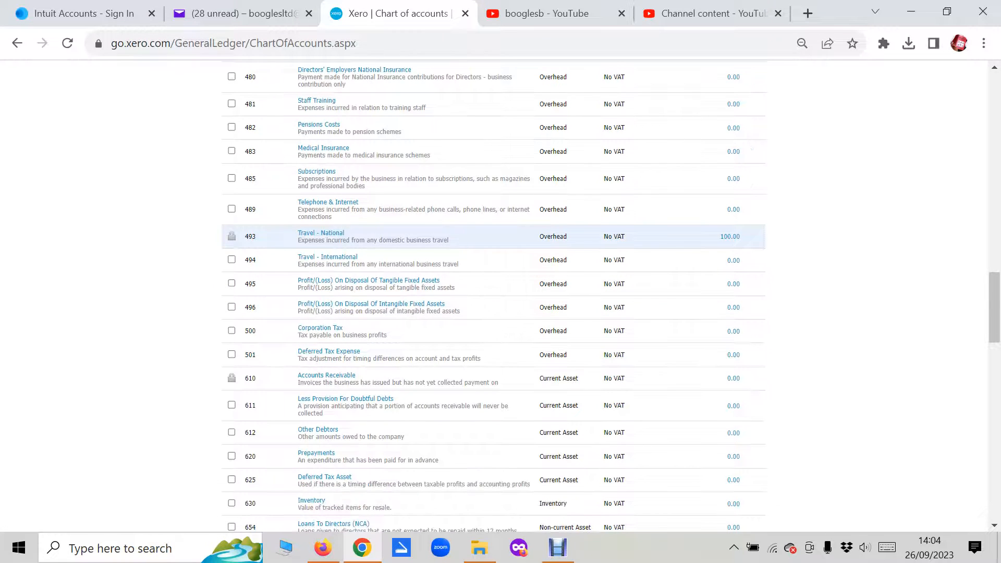
scroll(493, 291, "up", 6)
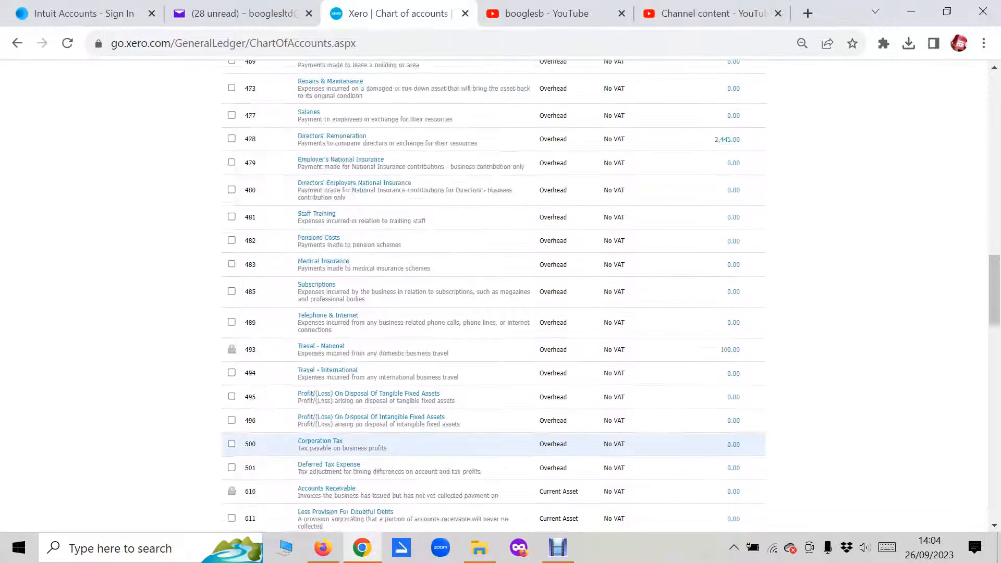
scroll(493, 341, "up", 5)
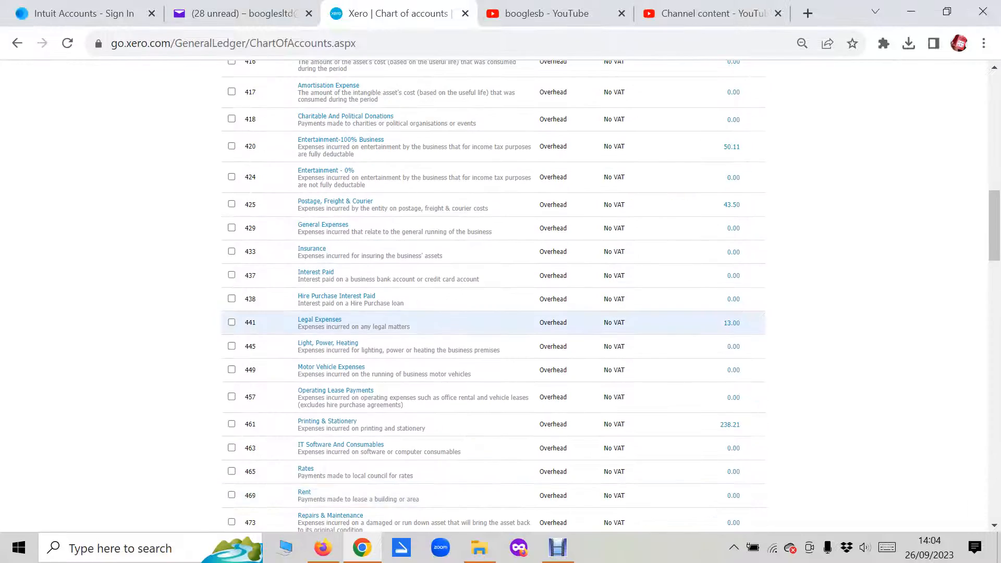
scroll(493, 344, "up", 8)
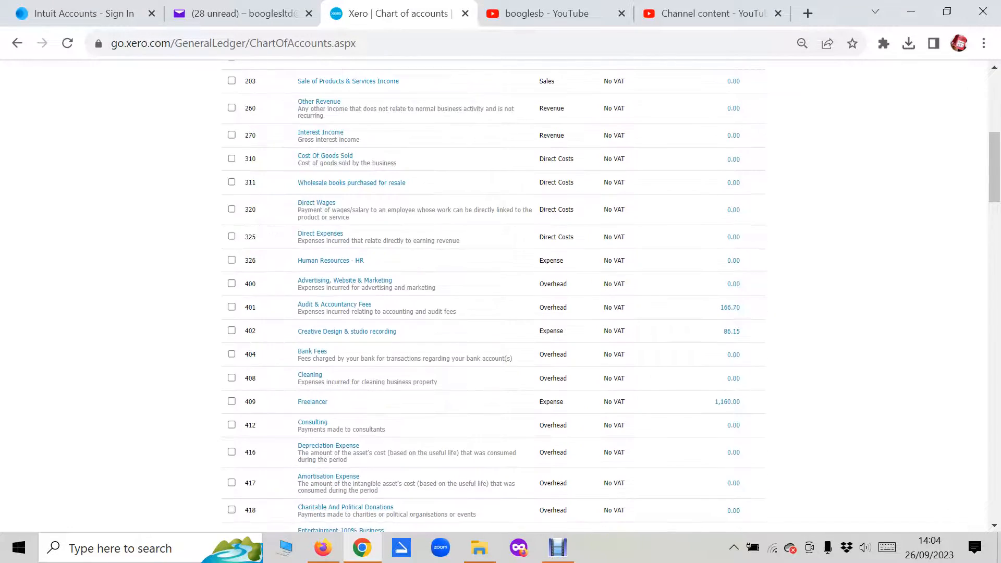
scroll(493, 385, "up", 2)
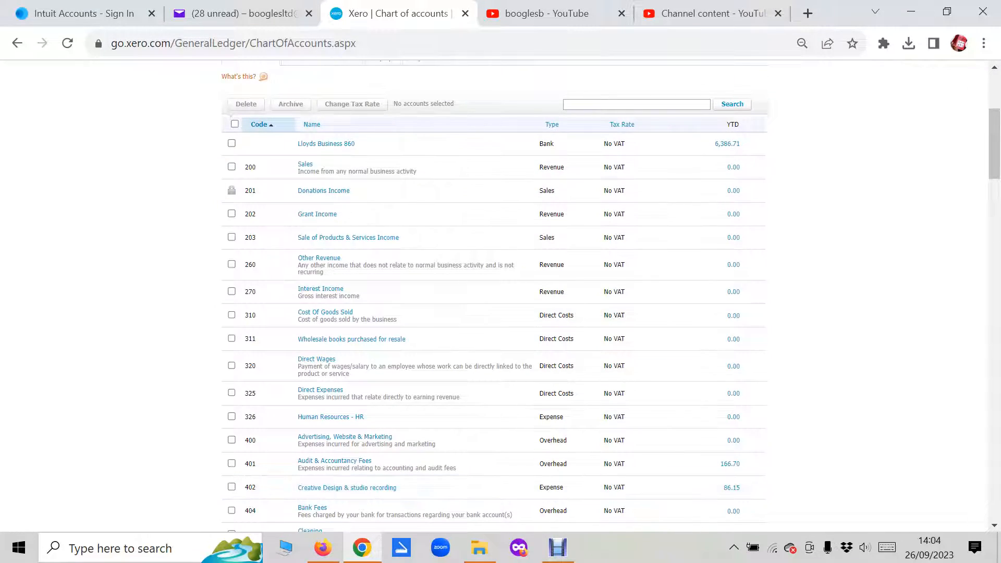
Step: Search the chart of accounts for "travel"
left_click(637, 104)
type("travel")
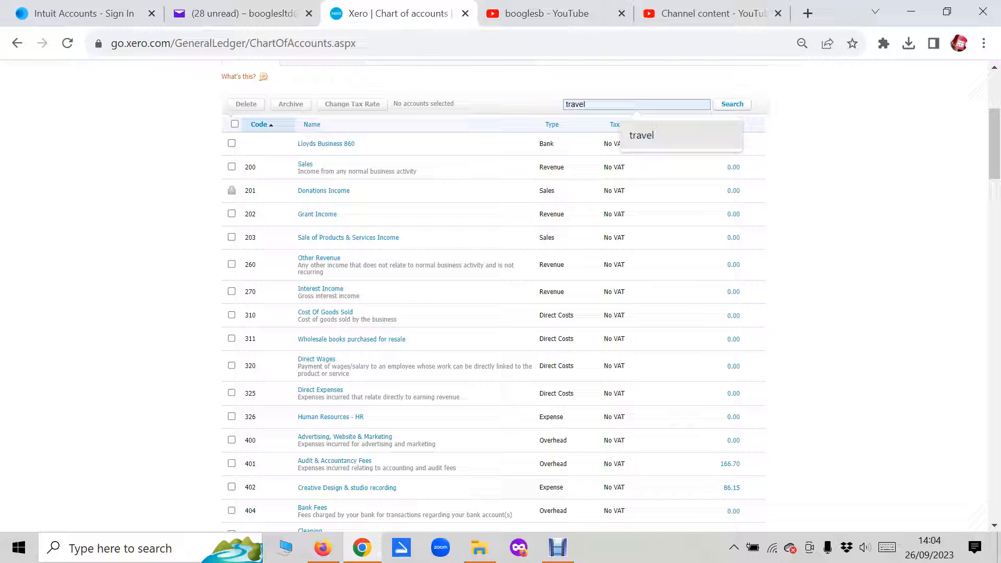
left_click(641, 135)
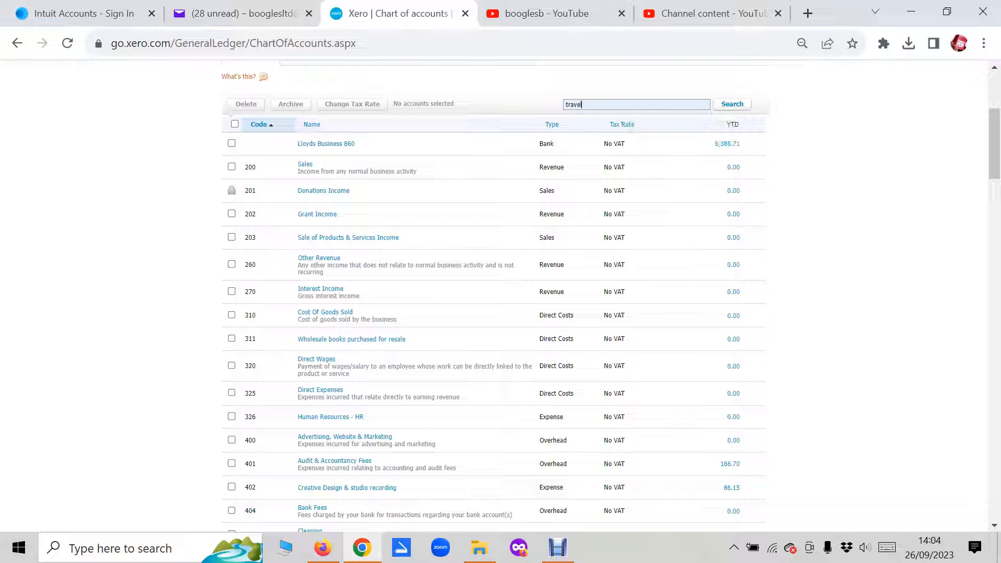
key("Return")
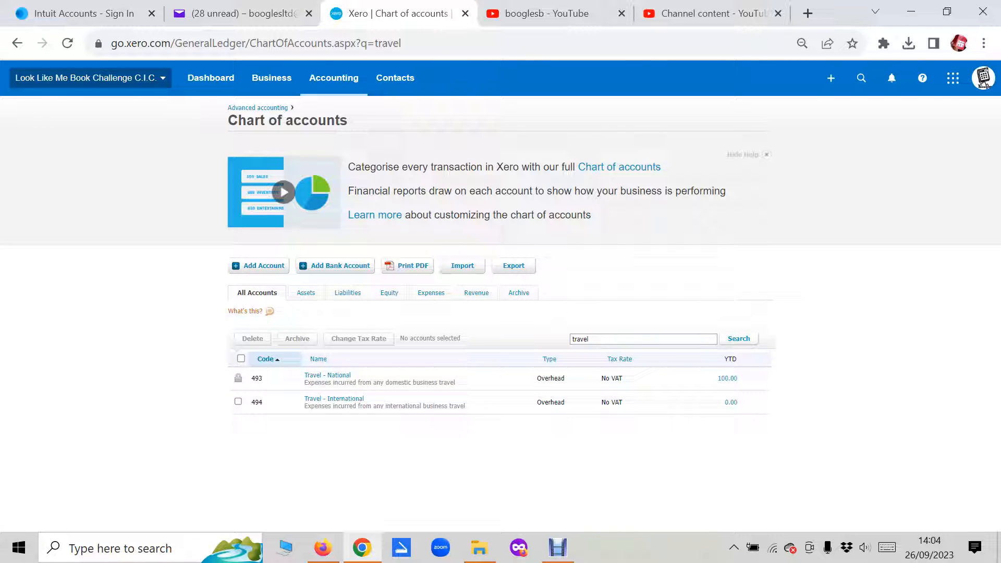
Step: Clear the account search and examine the codes around the Travel - National account in the full list
double_click(586, 340)
key("BackSpace")
key("Return")
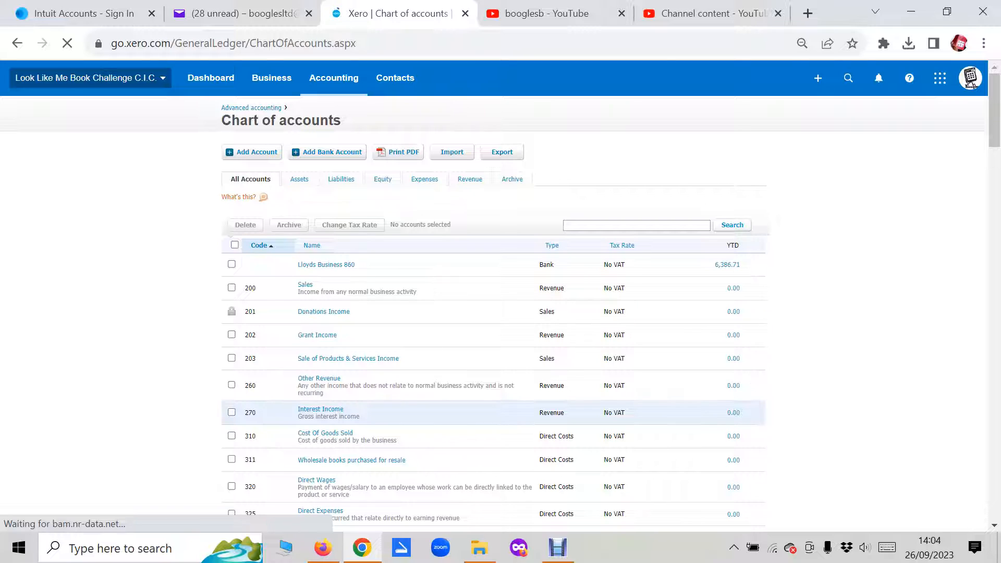
scroll(493, 292, "down", 5)
scroll(493, 291, "down", 10)
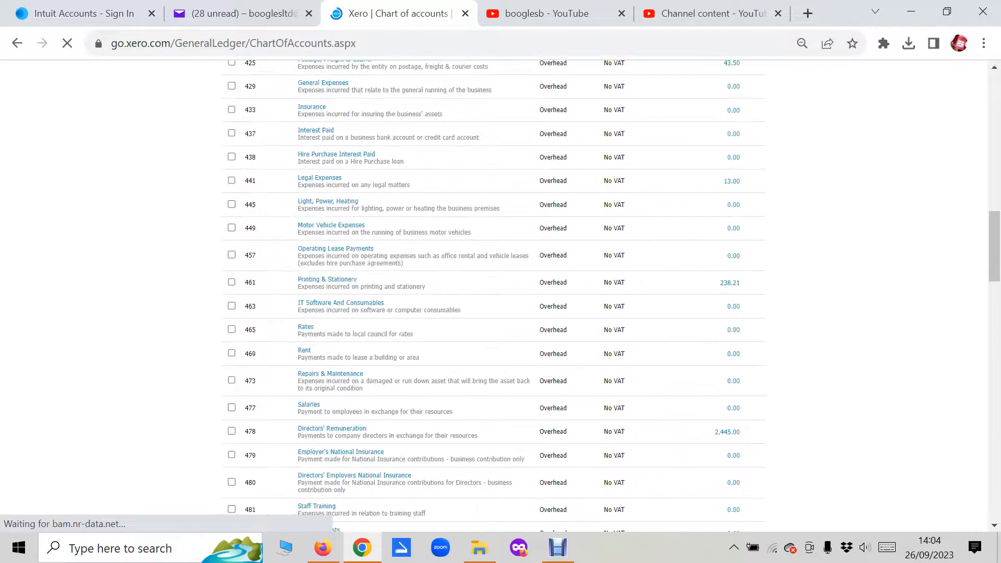
scroll(493, 399, "down", 6)
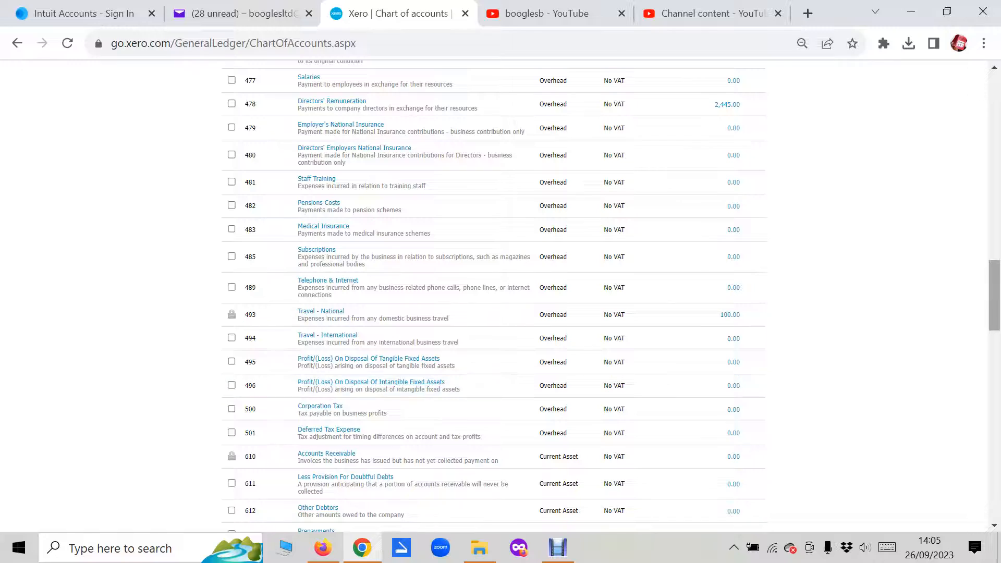
Step: Begin adding a new account to the chart of accounts with Overhead as its account type
scroll(493, 295, "up", 7)
scroll(493, 294, "up", 9)
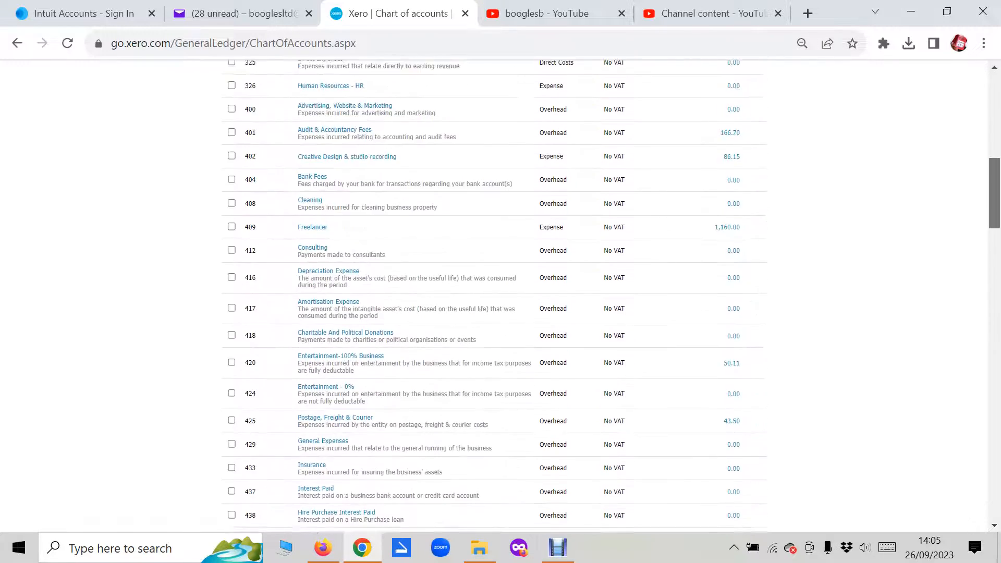
scroll(493, 295, "up", 3)
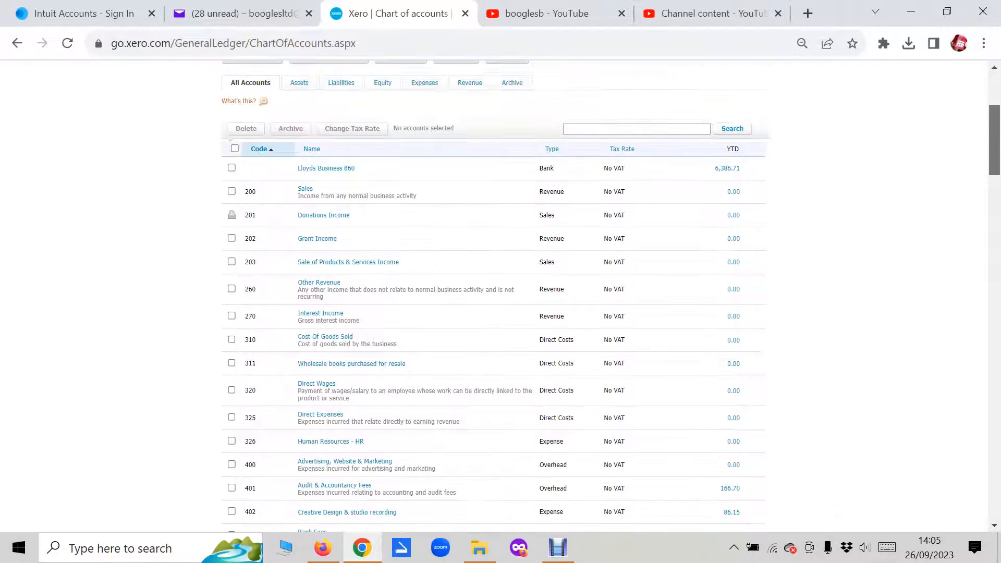
scroll(493, 295, "up", 1)
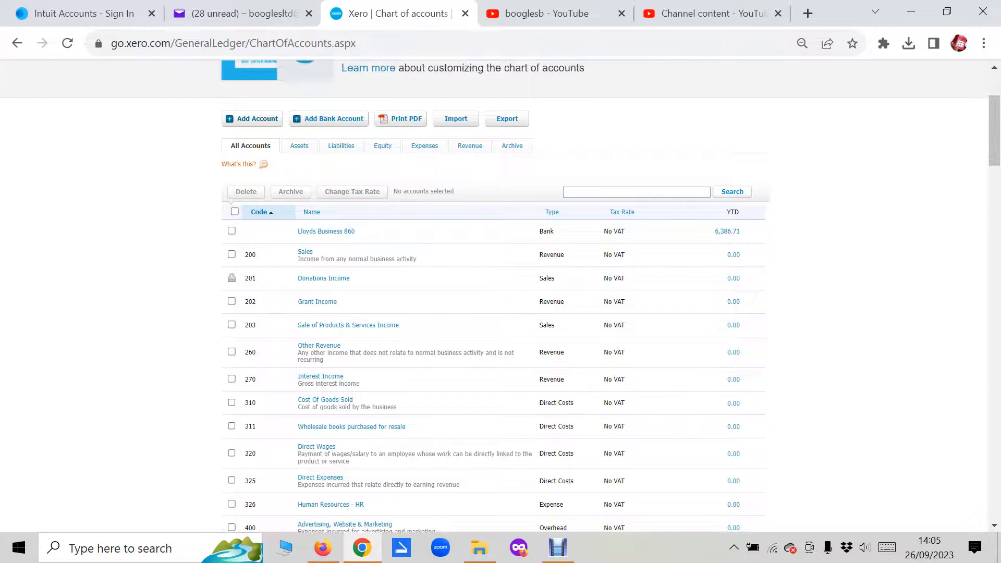
left_click(252, 119)
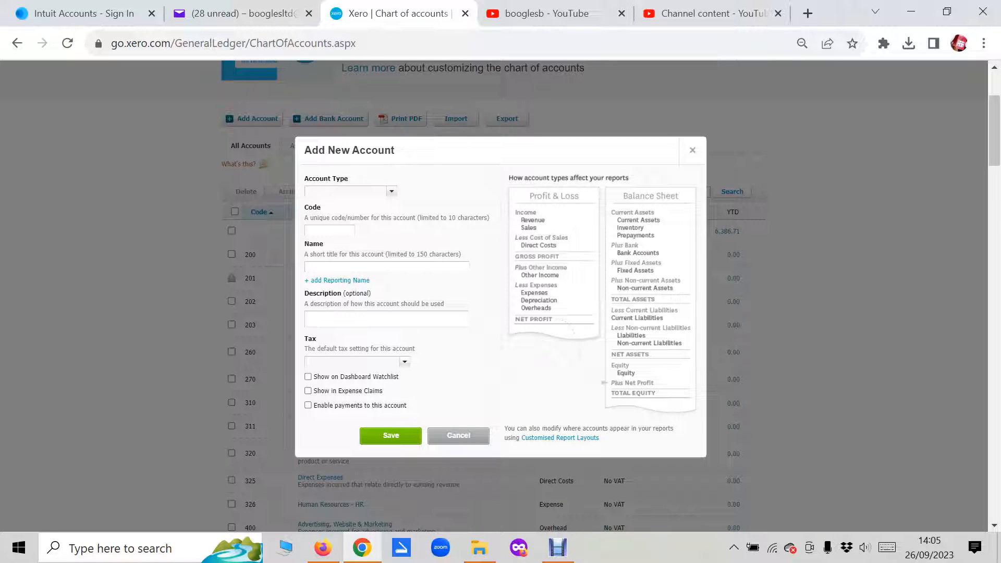
left_click(391, 192)
scroll(360, 272, "down", 4)
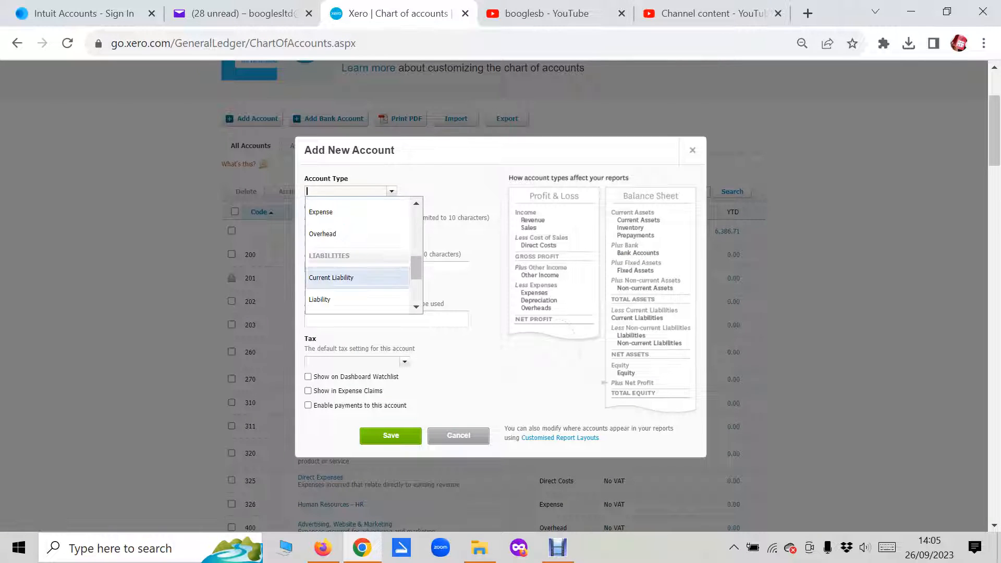
left_click(334, 234)
Step: Set the new account's code to 492
left_click(330, 230)
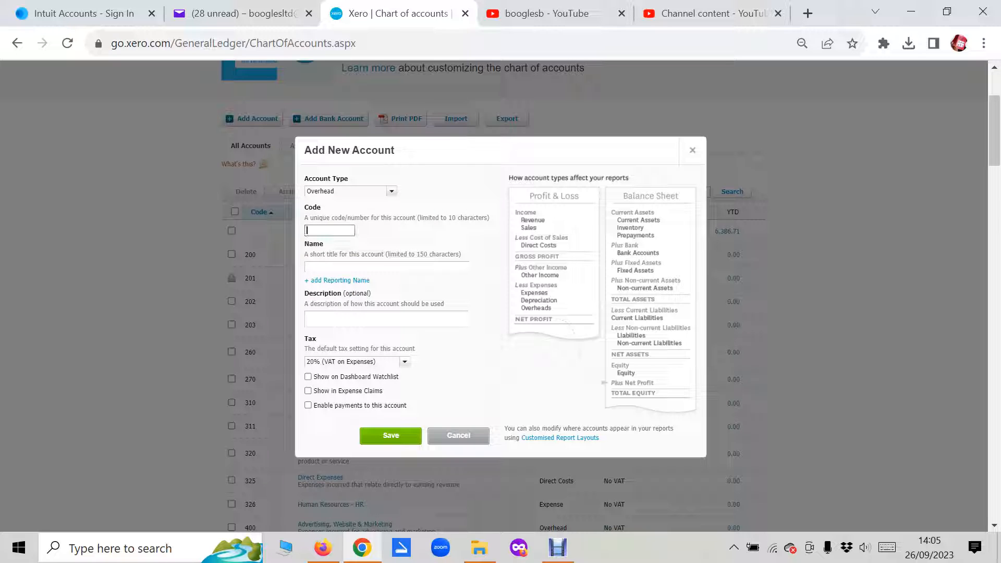
type("492")
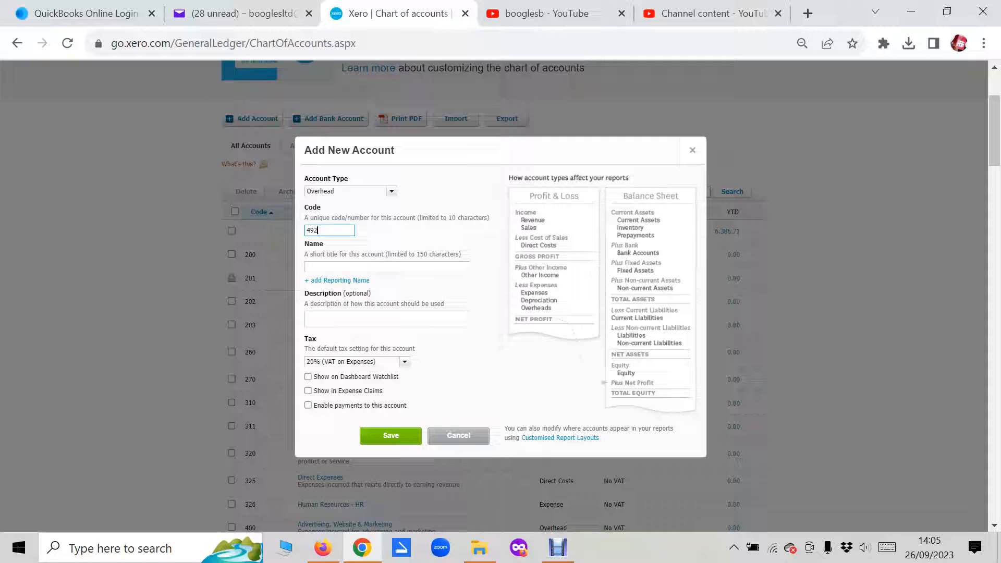
key("Tab")
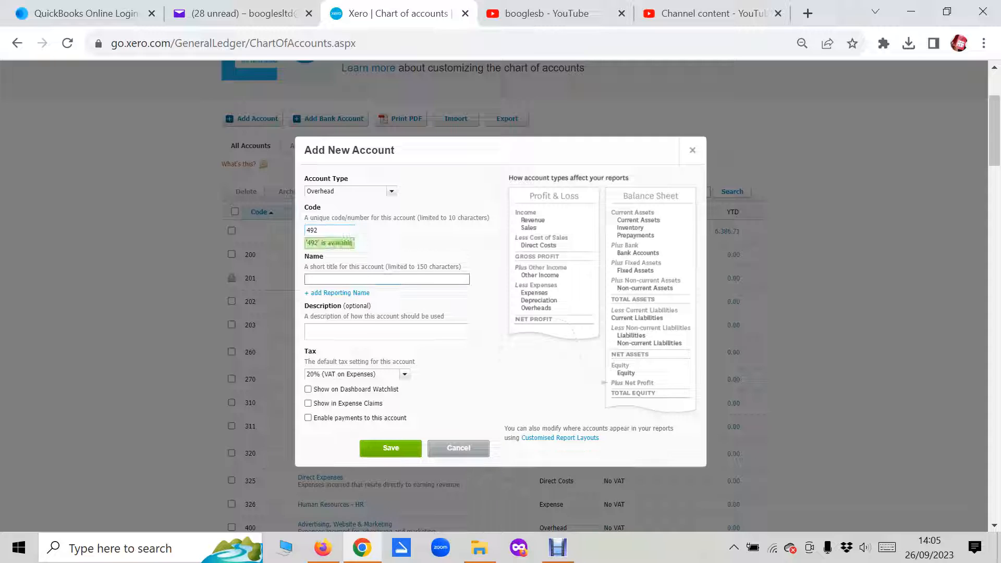
Step: Try 493 as the new account's code and return the code to 492
left_click(333, 230)
key("BackSpace")
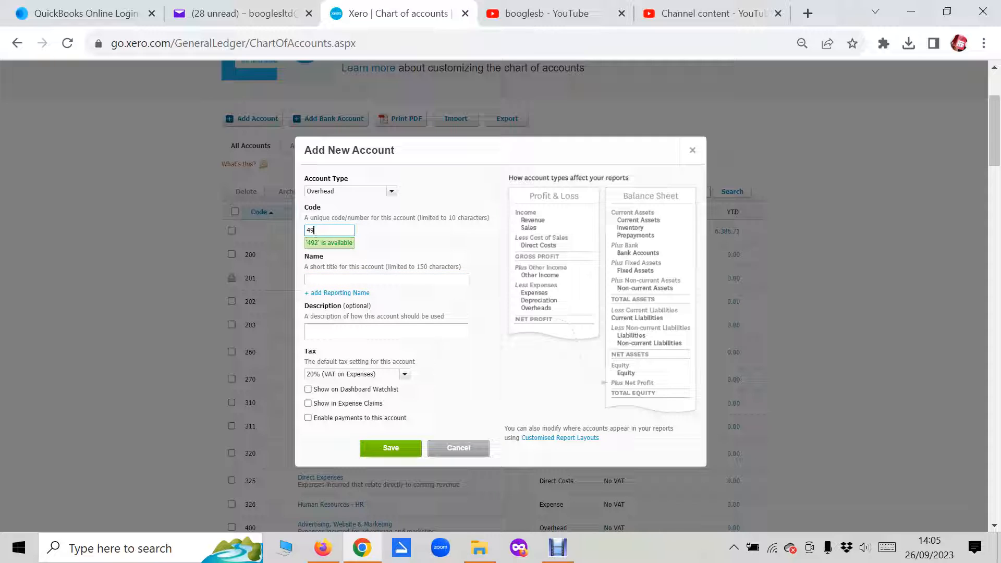
type("3")
key("Tab")
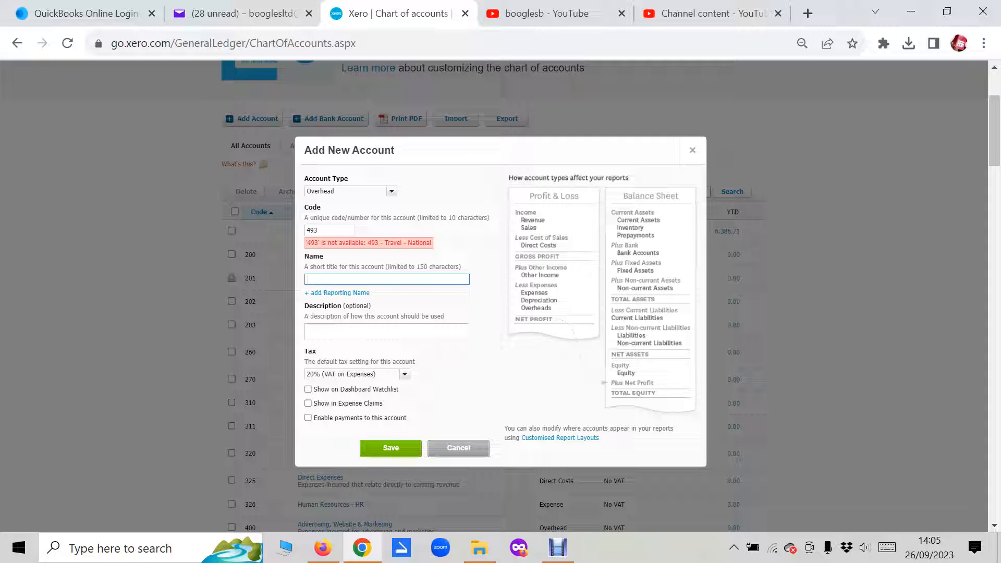
left_click(319, 230)
key("BackSpace")
type("2")
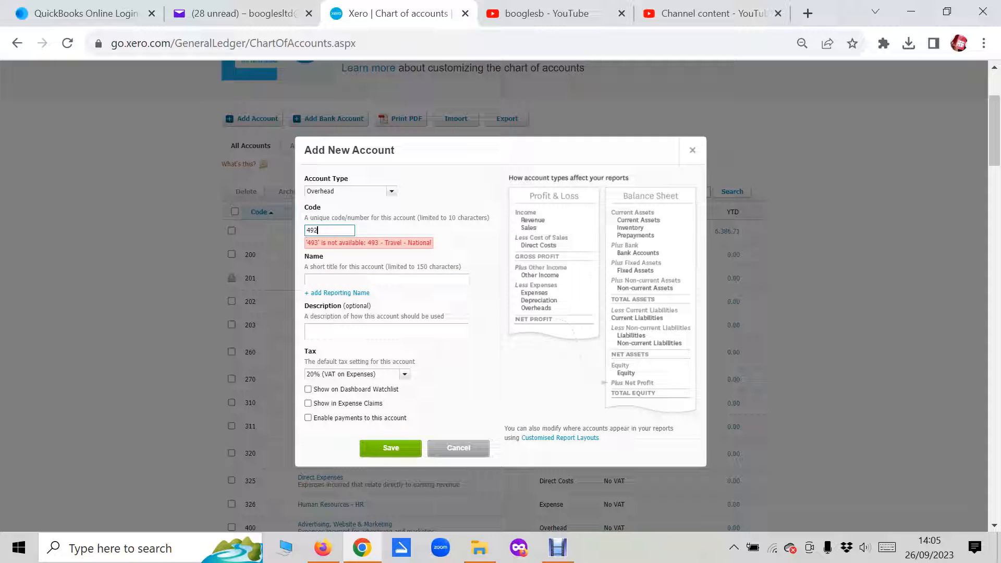
key("Tab")
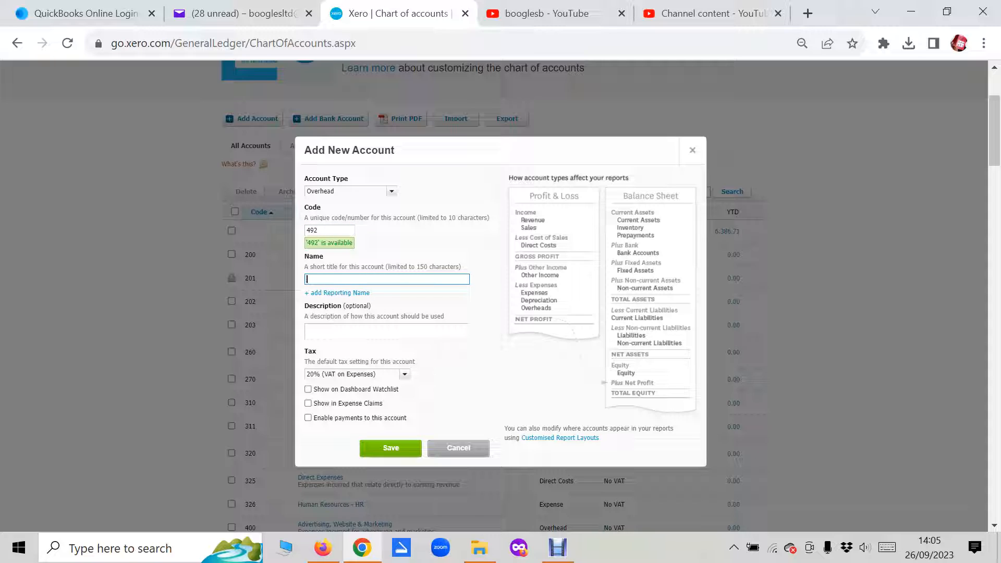
Step: Name the new account Parking, keep its default tax at 20% (VAT on Expenses), and save it
type("Parking")
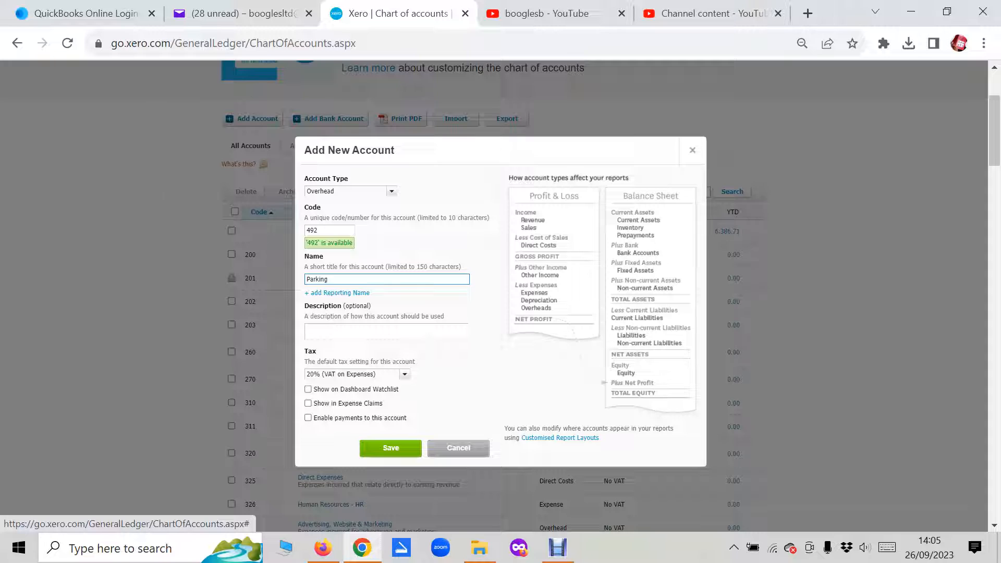
left_click(404, 374)
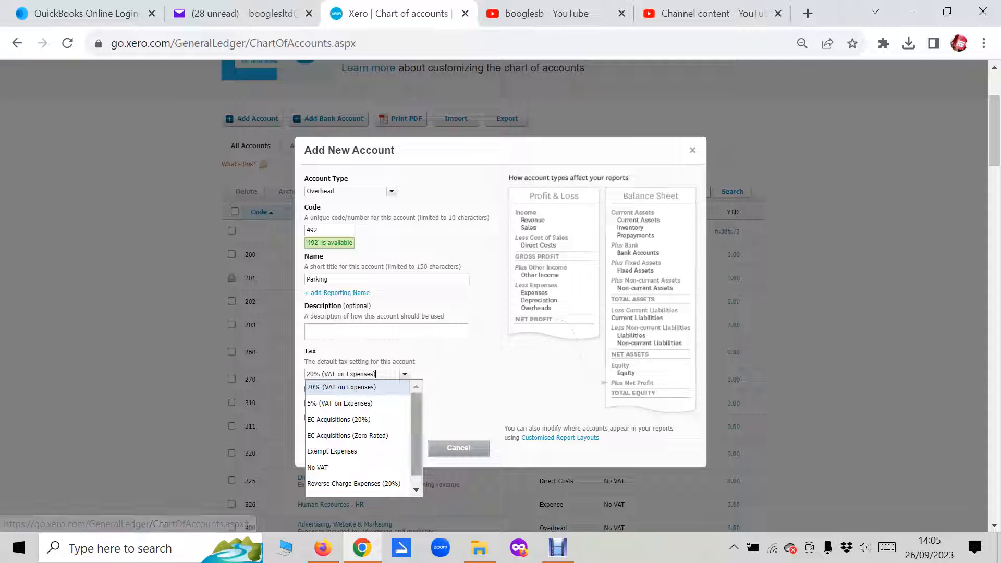
scroll(364, 438, "down", 1)
scroll(363, 438, "up", 1)
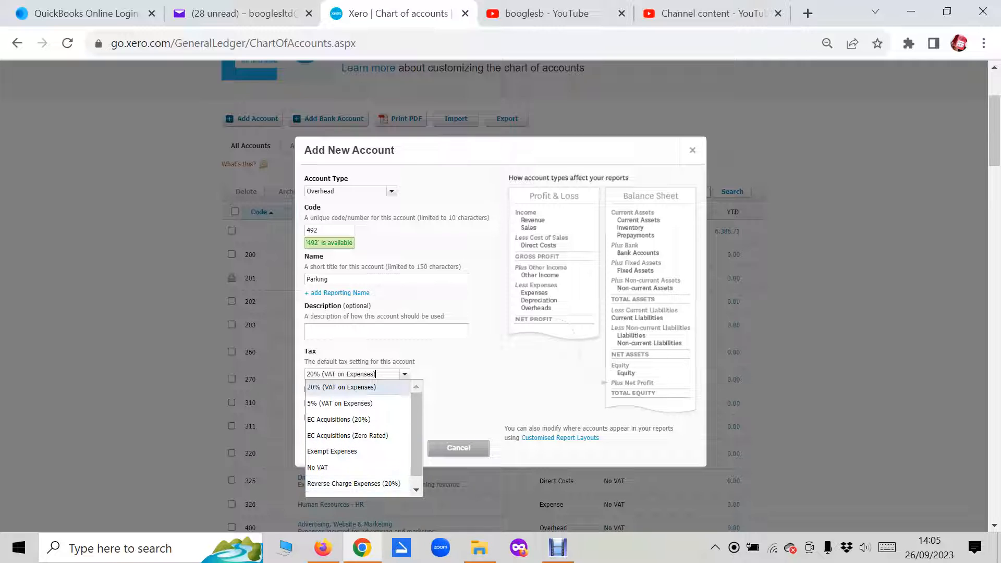
left_click(375, 374)
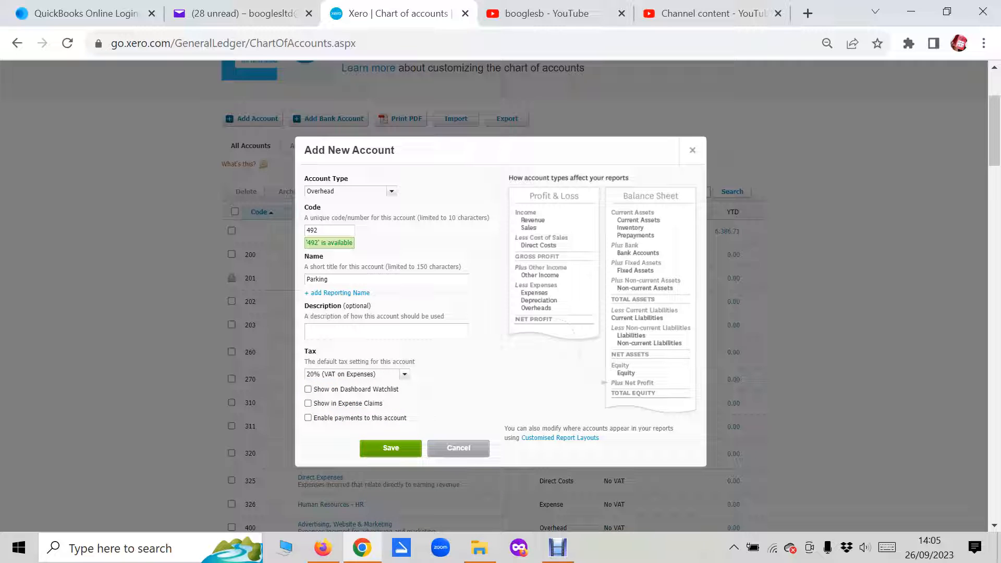
left_click(391, 448)
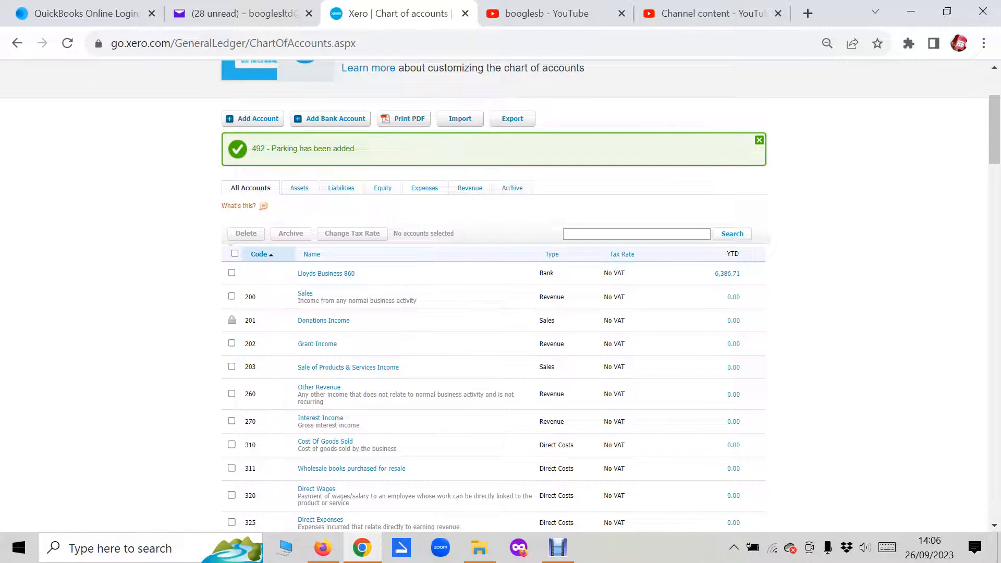
Step: Examine where the new Parking account sits among the overhead accounts and return to the start of the list
scroll(494, 298, "down", 20)
scroll(493, 297, "down", 20)
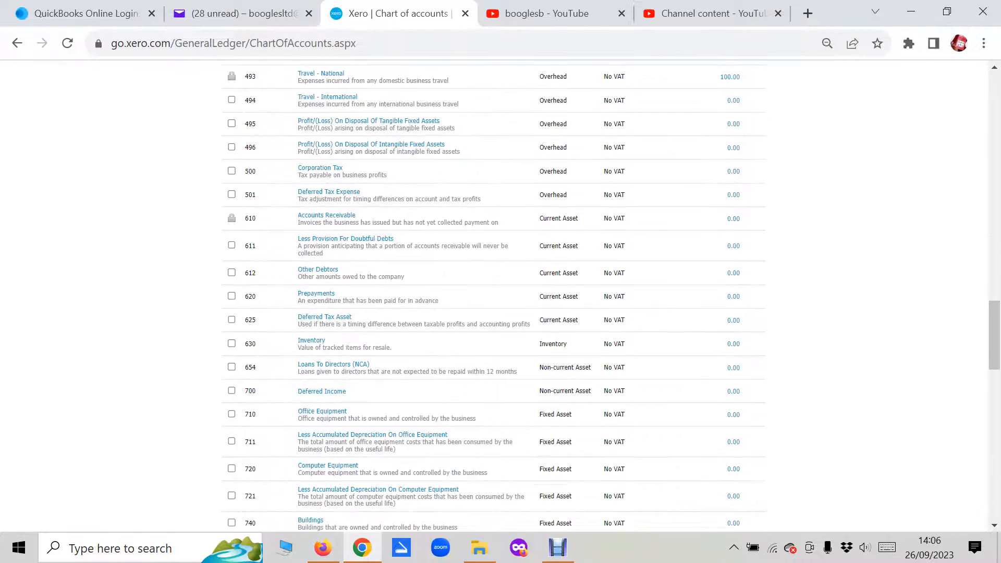
scroll(493, 297, "up", 5)
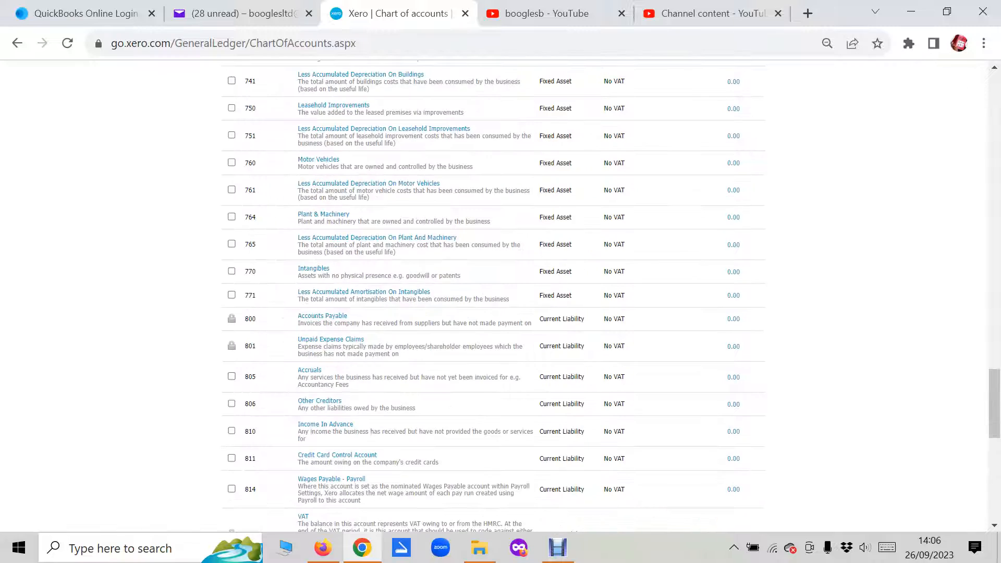
scroll(493, 297, "up", 5)
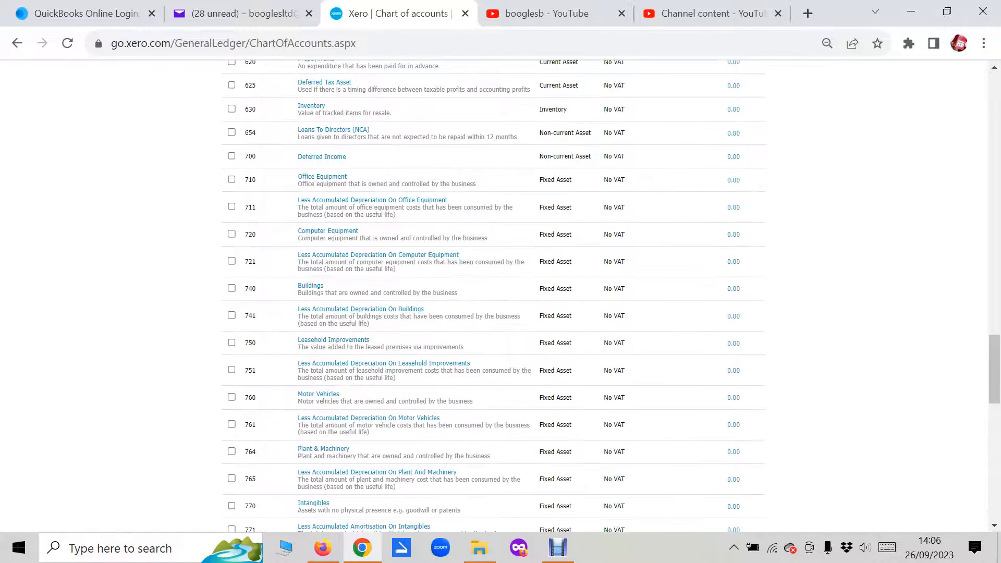
scroll(494, 297, "up", 10)
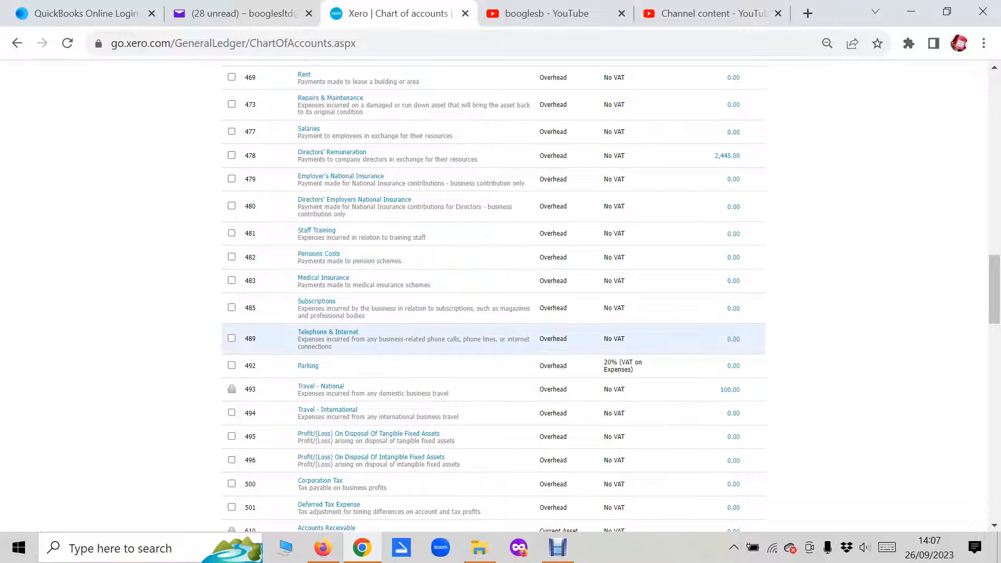
scroll(469, 339, "up", 1)
scroll(495, 292, "up", 11)
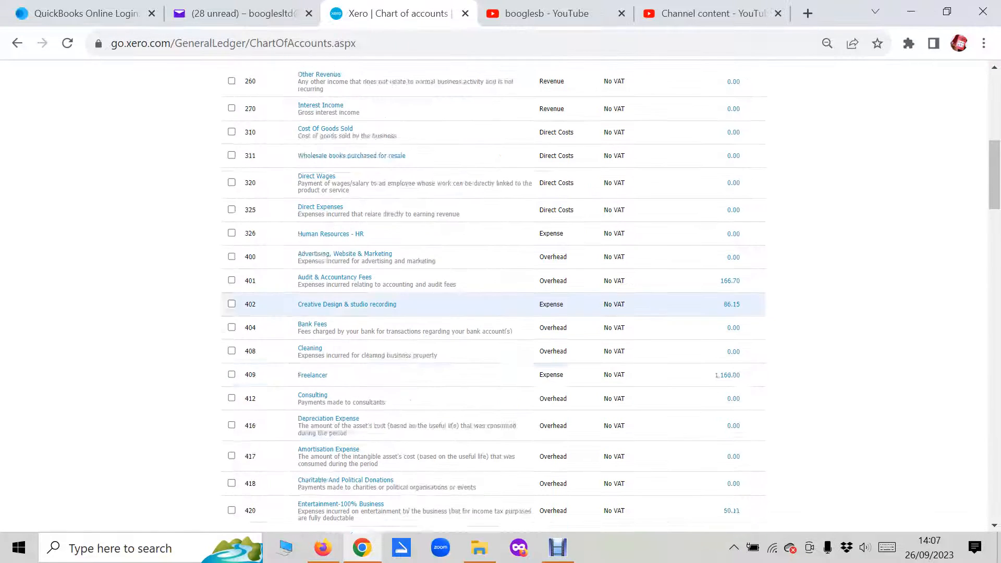
scroll(495, 292, "down", 1)
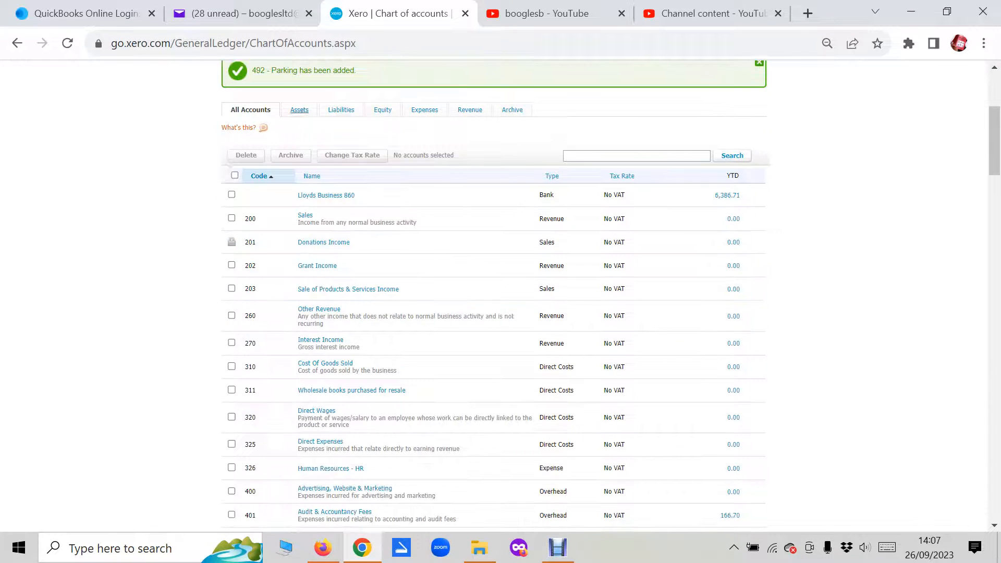
Step: Start adding another account to the chart of accounts and set its account type to Overhead
scroll(495, 292, "up", 1)
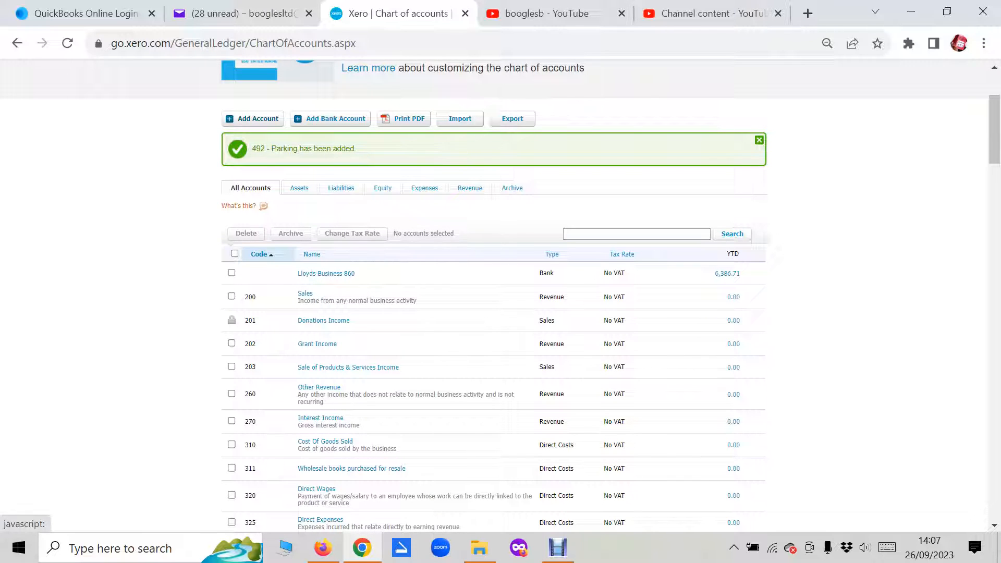
left_click(258, 119)
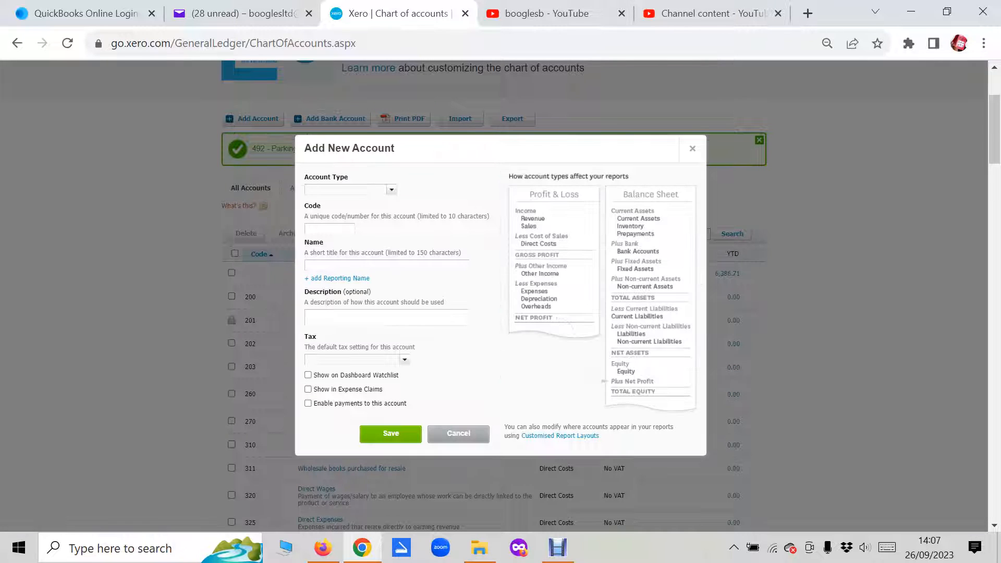
left_click(392, 190)
scroll(360, 253, "down", 3)
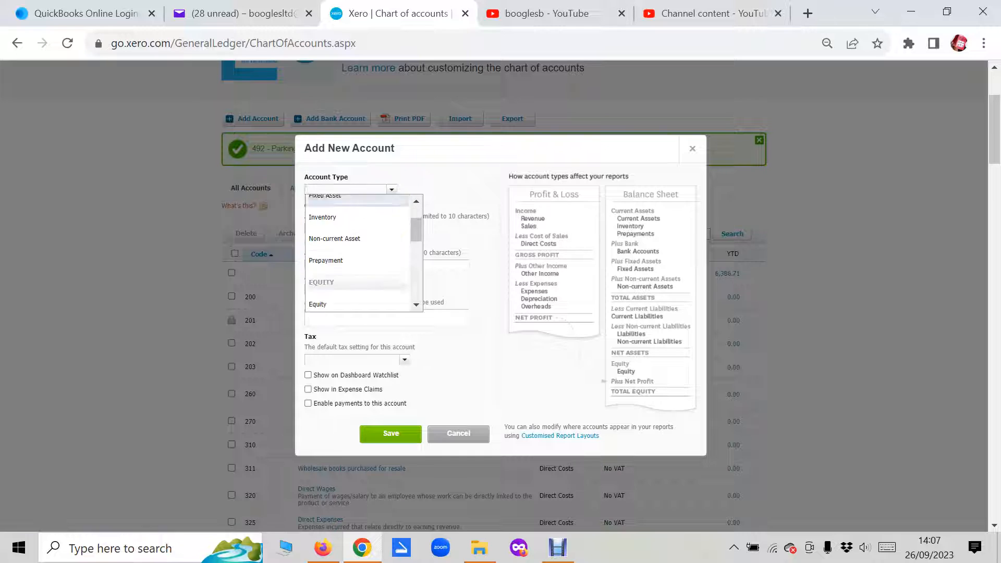
scroll(357, 253, "down", 4)
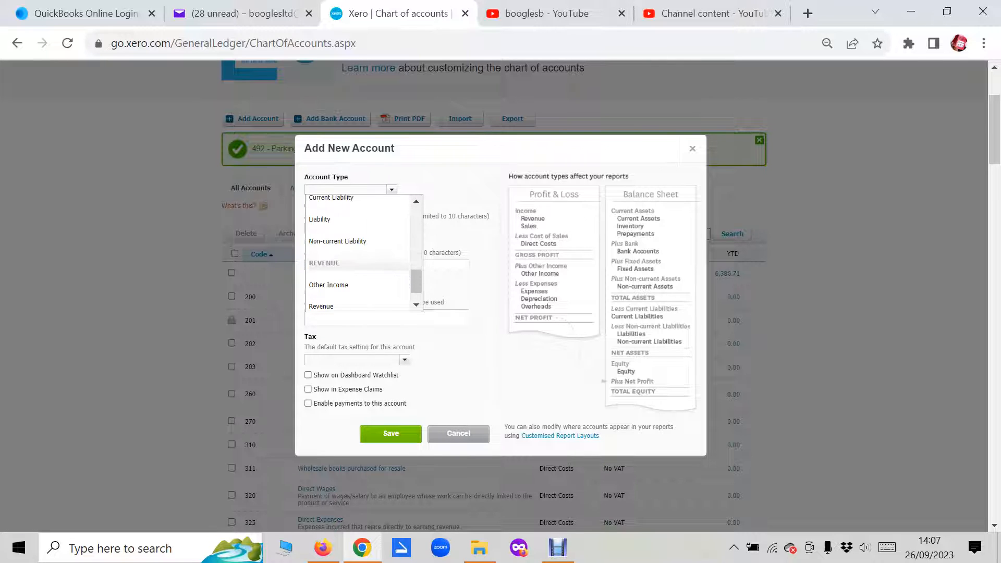
scroll(357, 242, "up", 3)
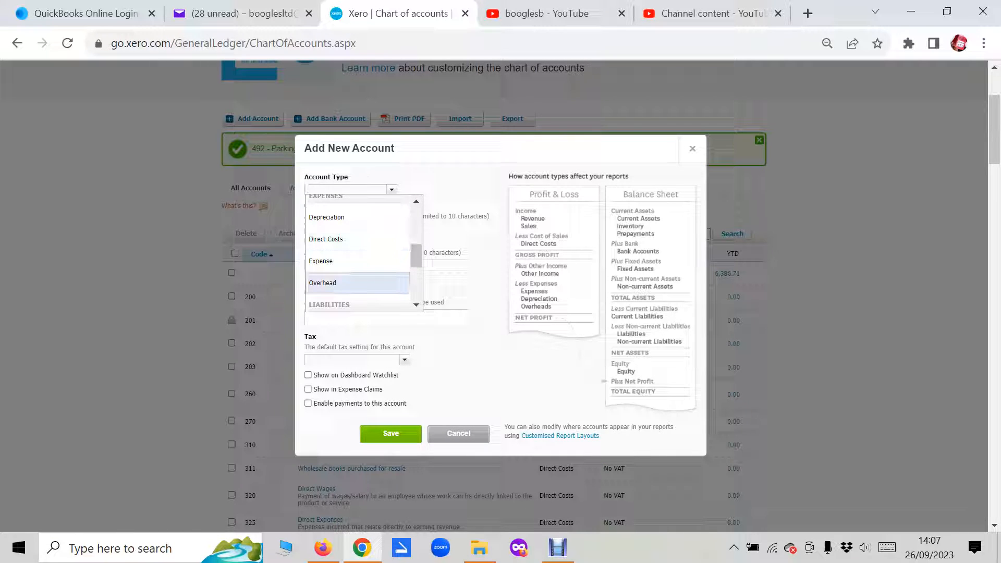
left_click(349, 283)
Step: Give the new overhead account the code 486 and the name Zoom / Online Web Meetings, save it, and locate it in the list
left_click(330, 228)
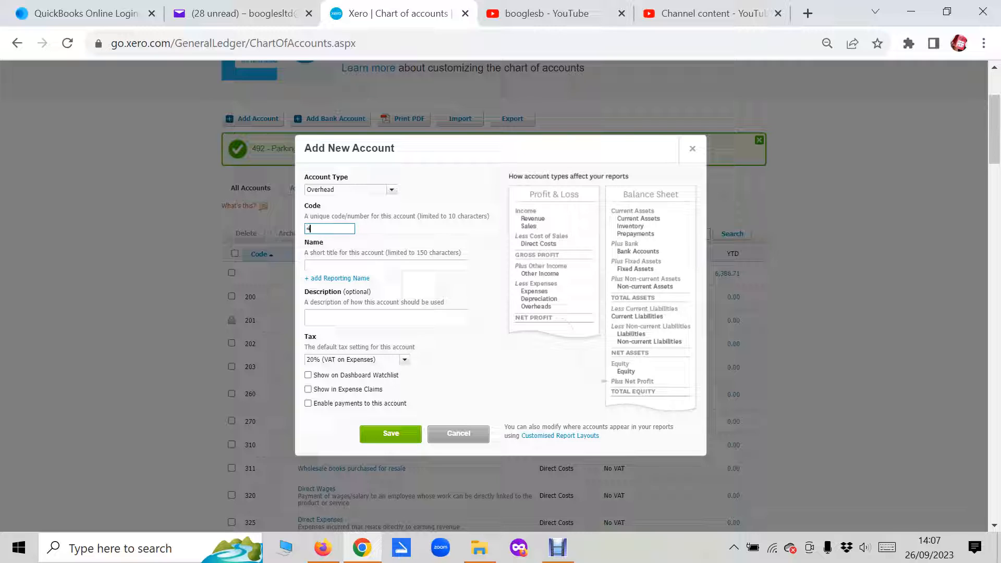
type("486")
left_click(386, 264)
left_click(386, 278)
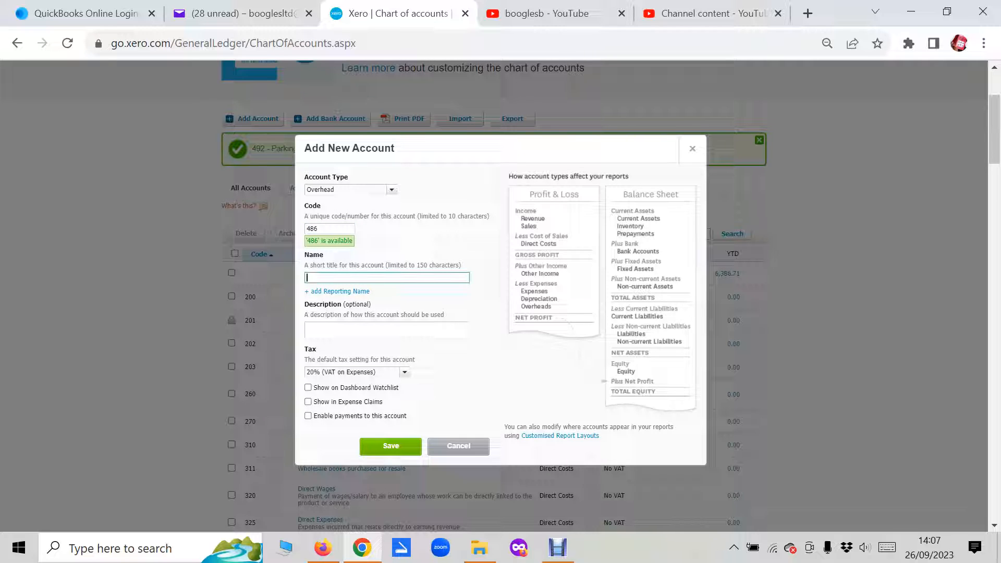
type("Zoom / Online Web Meetings")
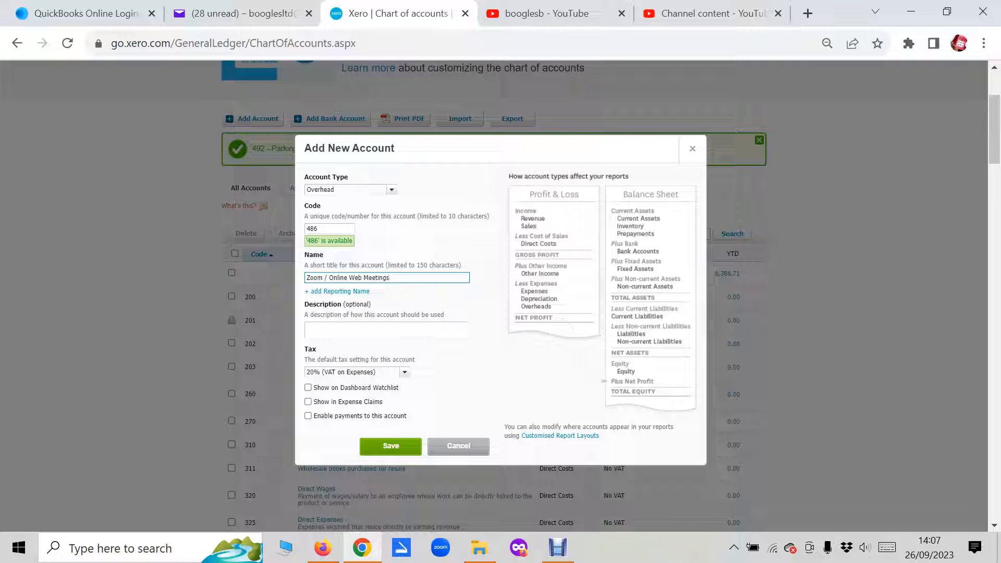
left_click(391, 446)
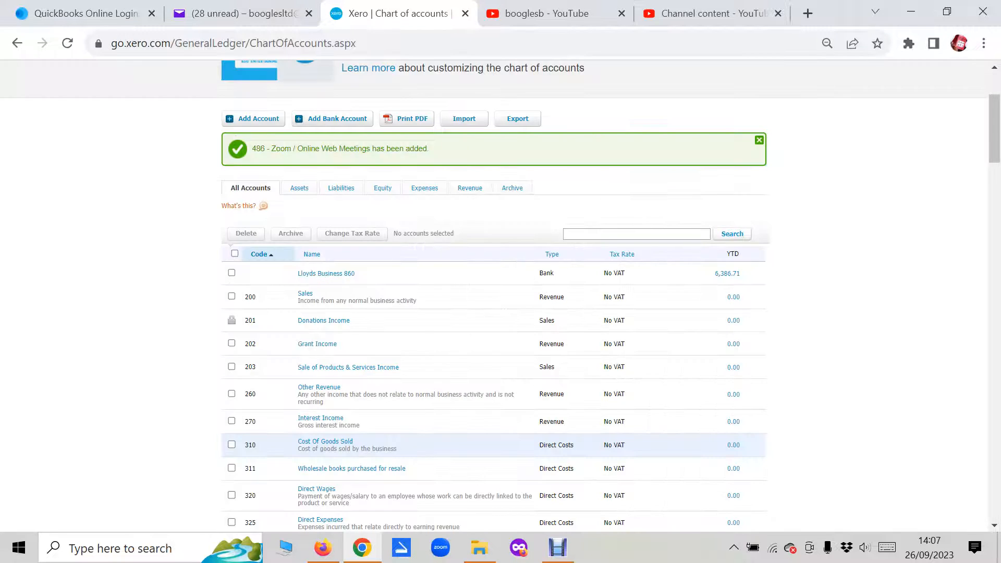
scroll(494, 297, "down", 20)
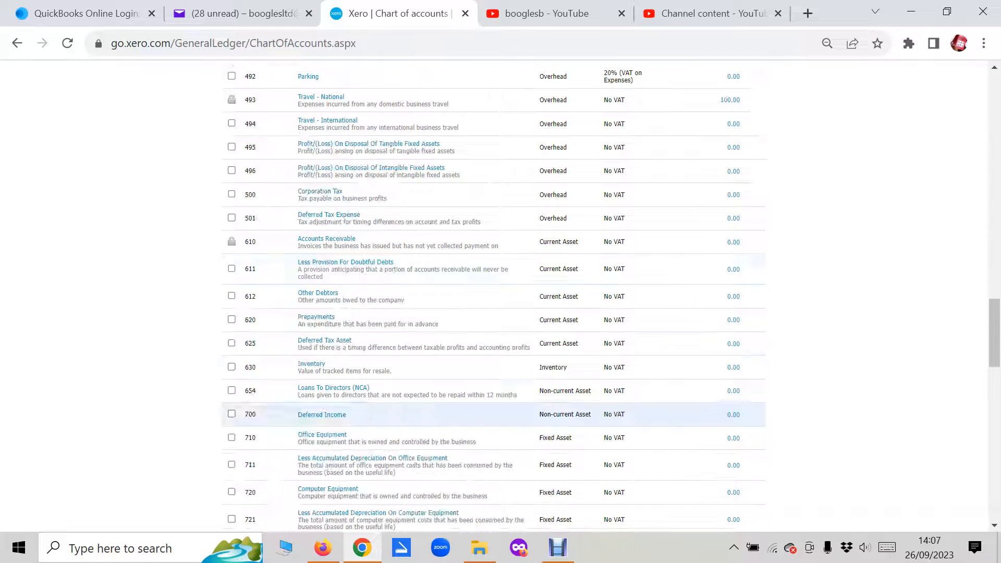
scroll(308, 154, "up", 2)
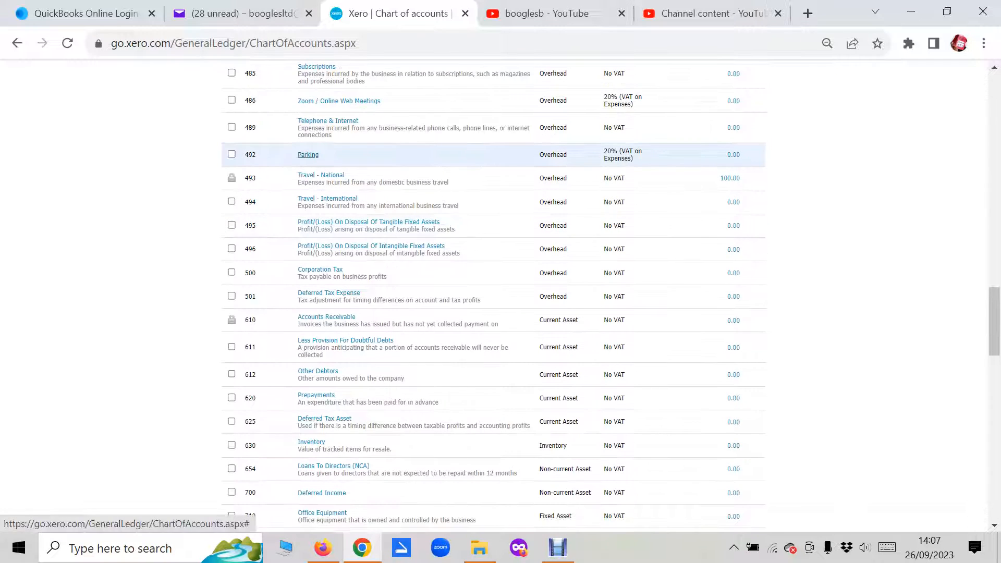